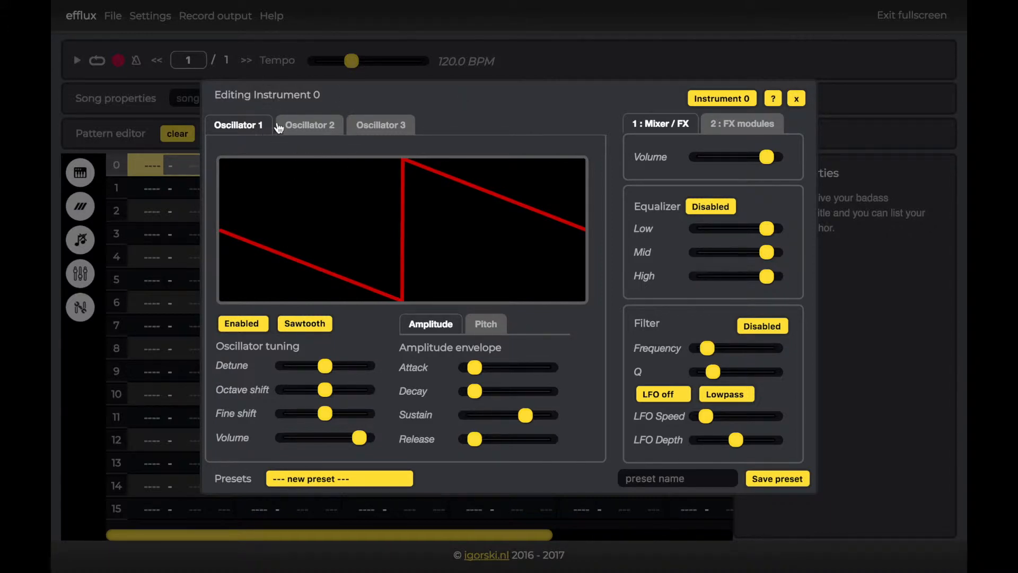
# Switch Oscillator 1 to a custom waveform and draw a freehand wave with a peak in its first third and a shallow dip beyond the middle.
pyautogui.click(308, 127)
pyautogui.click(371, 128)
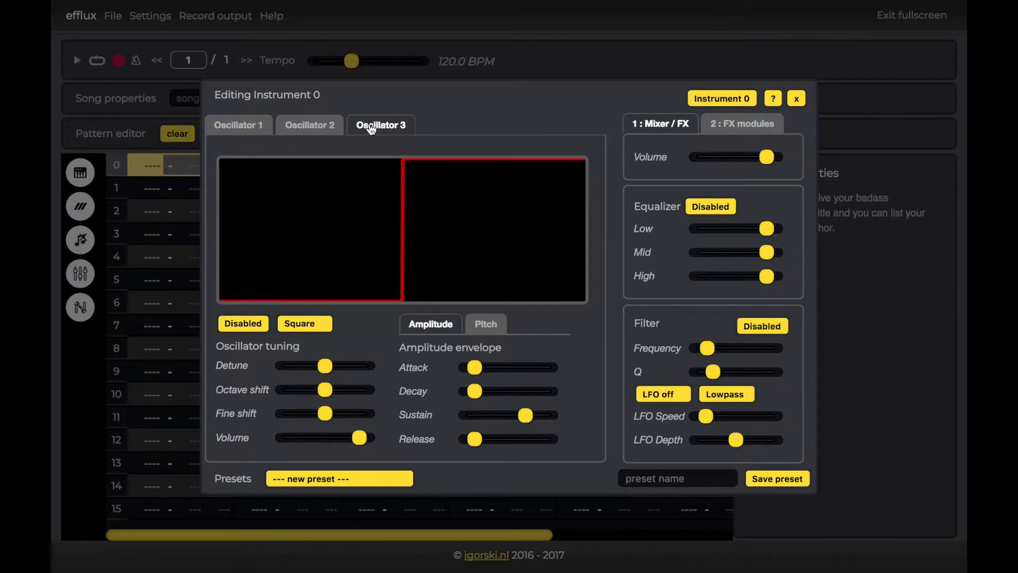
pyautogui.click(247, 132)
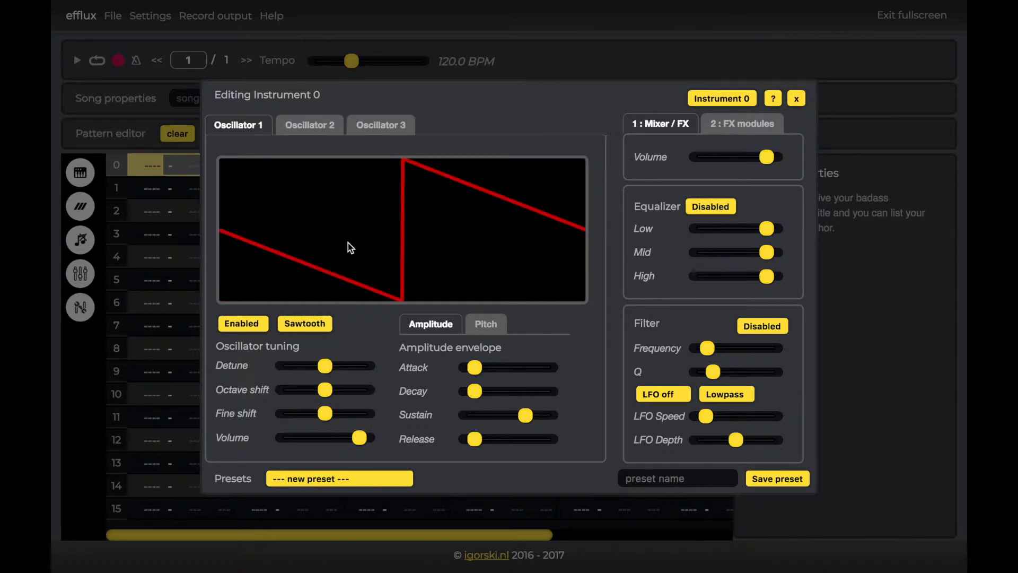
pyautogui.click(303, 326)
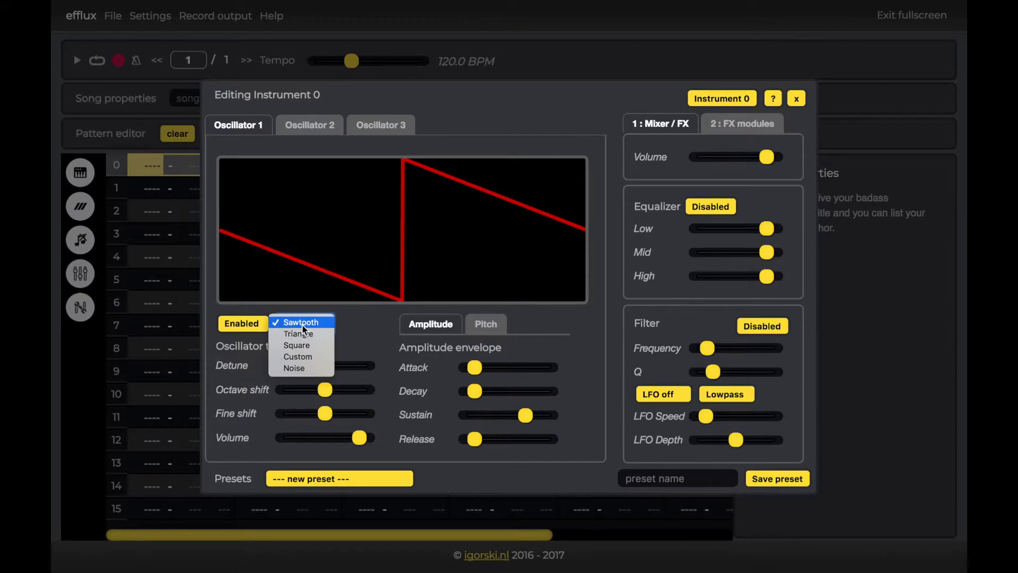
pyautogui.click(301, 332)
pyautogui.click(302, 330)
pyautogui.click(303, 333)
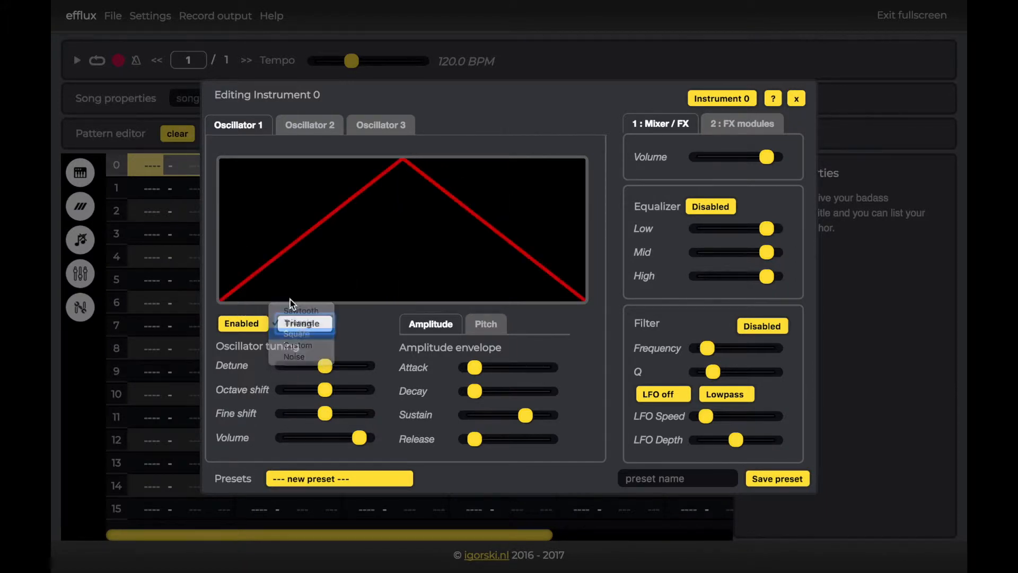
pyautogui.moveTo(254, 219)
pyautogui.mouseDown()
pyautogui.moveTo(296, 260)
pyautogui.moveTo(397, 190)
pyautogui.moveTo(505, 250)
pyautogui.moveTo(434, 264)
pyautogui.moveTo(262, 236)
pyautogui.moveTo(210, 240)
pyautogui.mouseUp()
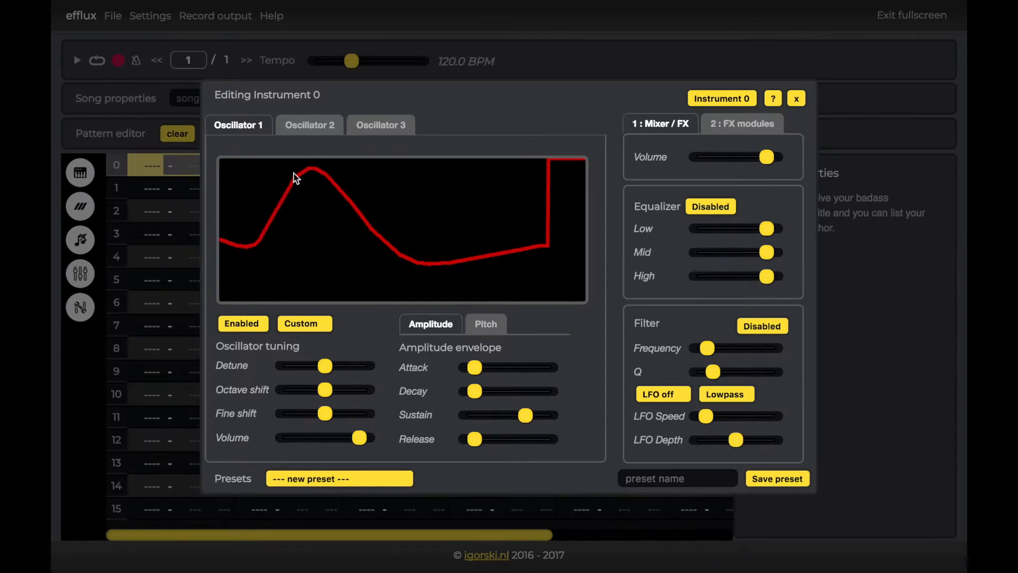
# Enable Oscillator 2 of Instrument 0.
pyautogui.click(298, 126)
pyautogui.click(249, 322)
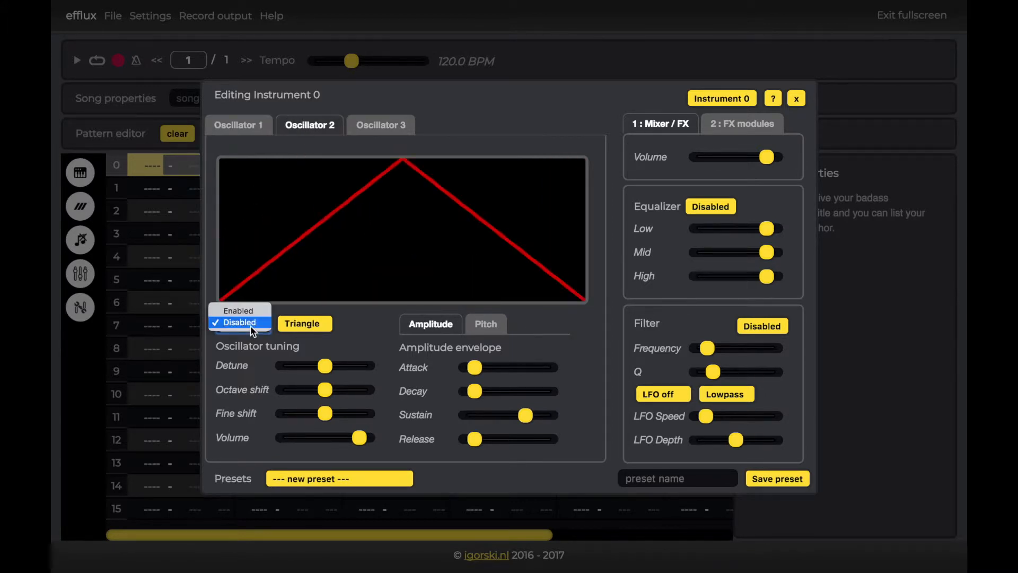
pyautogui.click(251, 312)
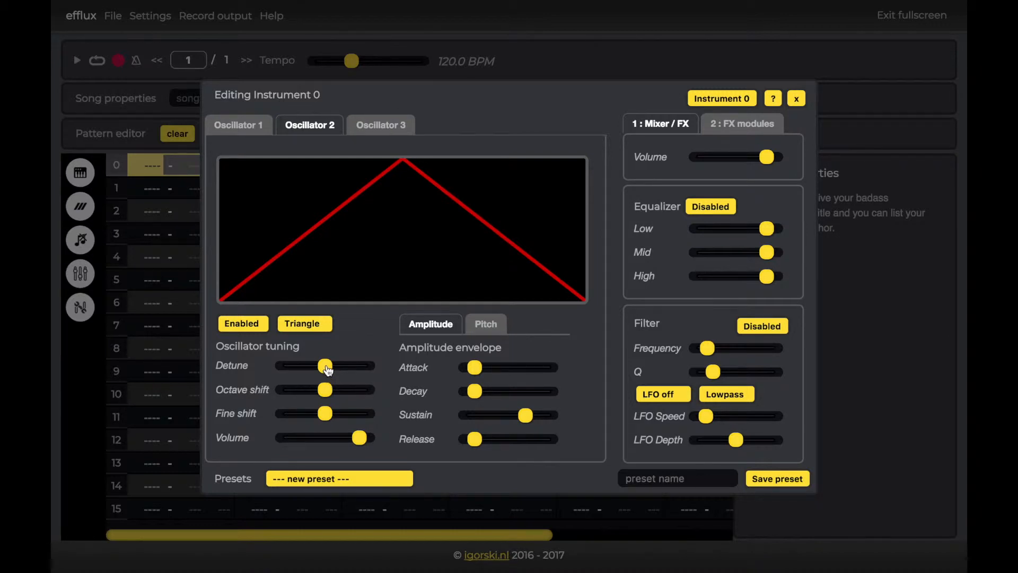
# Try out Oscillator 2's detune, octave shift and fine shift, leaving each at its centre value.
pyautogui.moveTo(327, 369)
pyautogui.mouseDown()
pyautogui.moveTo(286, 373)
pyautogui.moveTo(366, 374)
pyautogui.moveTo(325, 380)
pyautogui.mouseUp()
pyautogui.moveTo(332, 374)
pyautogui.mouseDown()
pyautogui.moveTo(277, 371)
pyautogui.moveTo(367, 374)
pyautogui.moveTo(326, 378)
pyautogui.mouseUp()
pyautogui.click(326, 395)
pyautogui.moveTo(326, 396)
pyautogui.mouseDown()
pyautogui.moveTo(292, 398)
pyautogui.moveTo(367, 399)
pyautogui.moveTo(329, 400)
pyautogui.mouseUp()
pyautogui.moveTo(328, 420)
pyautogui.mouseDown()
pyautogui.moveTo(283, 419)
pyautogui.moveTo(369, 417)
pyautogui.moveTo(325, 418)
pyautogui.mouseUp()
# Shape Oscillator 2's amplitude envelope with decay at about half, sustain at about a quarter and release at about 70 percent.
pyautogui.click(476, 369)
pyautogui.moveTo(477, 371); pyautogui.dragTo(508, 392)
pyautogui.moveTo(531, 421); pyautogui.dragTo(489, 426)
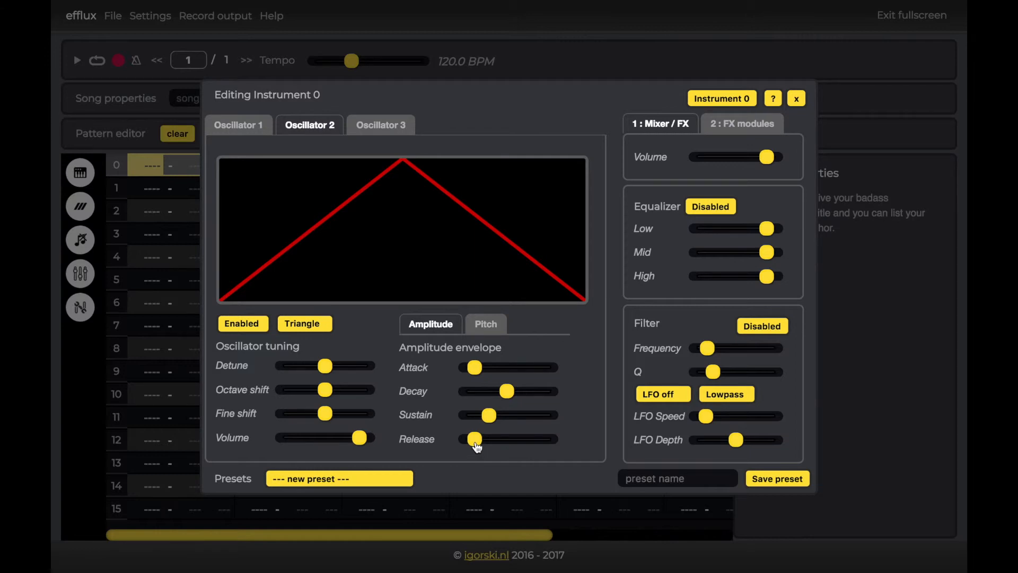
pyautogui.moveTo(476, 440); pyautogui.dragTo(522, 448)
# Shape Oscillator 2's pitch envelope with range near centre, attack, decay and release at about a quarter, and sustain just above half.
pyautogui.click(492, 329)
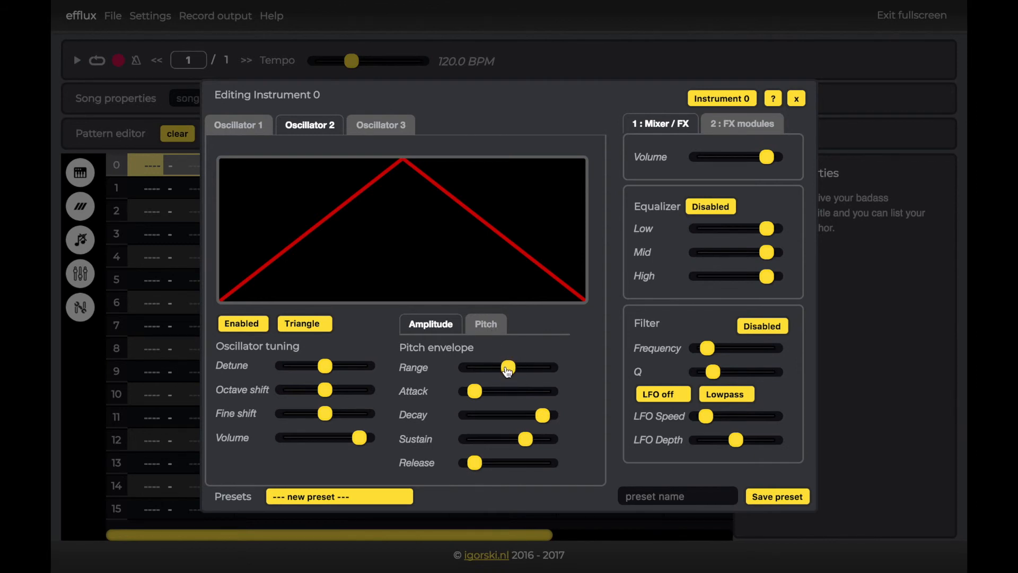
pyautogui.moveTo(508, 371); pyautogui.dragTo(587, 377)
pyautogui.moveTo(475, 463); pyautogui.dragTo(493, 463)
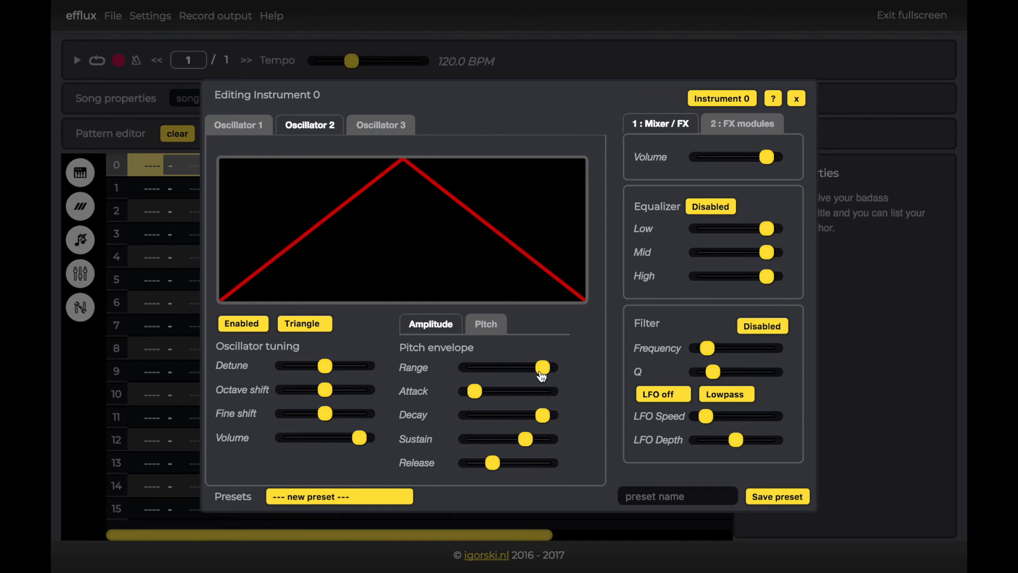
pyautogui.moveTo(541, 372); pyautogui.dragTo(490, 391)
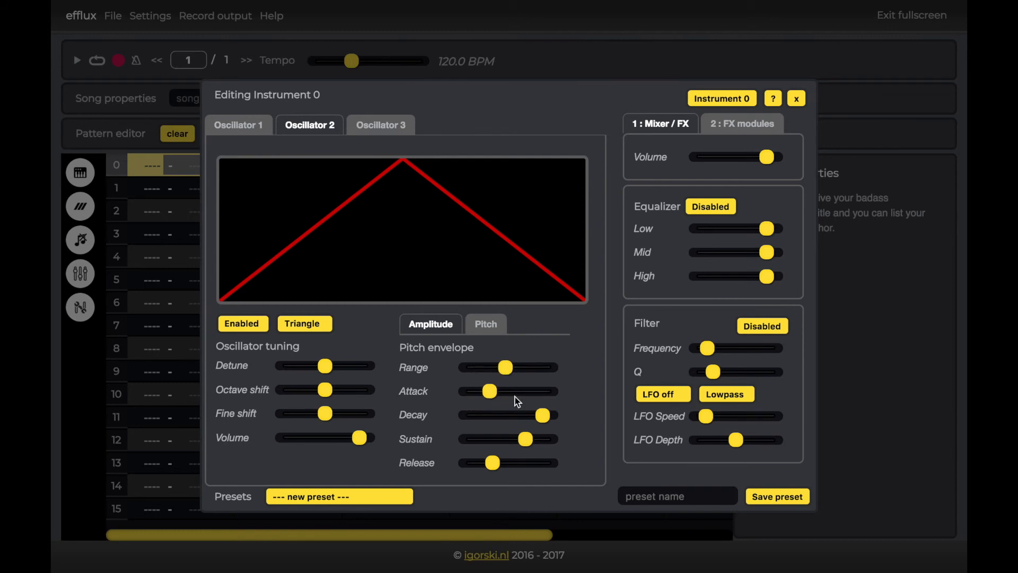
pyautogui.moveTo(544, 415); pyautogui.dragTo(494, 420)
pyautogui.moveTo(523, 435); pyautogui.dragTo(511, 443)
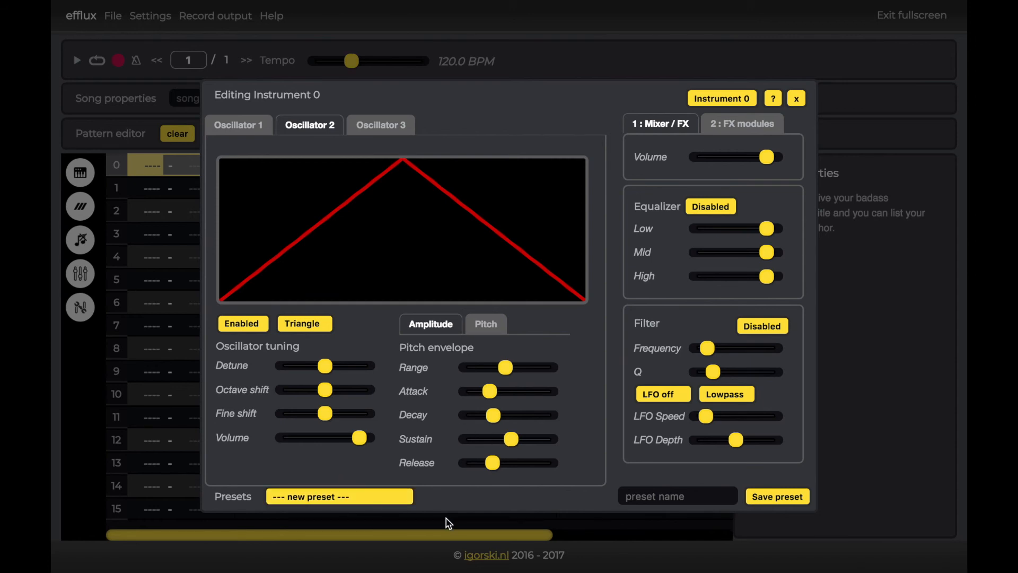
# Save the instrument as a preset named "my awesome instrument!" and open the list of available presets.
pyautogui.click(666, 493)
pyautogui.write('my ')
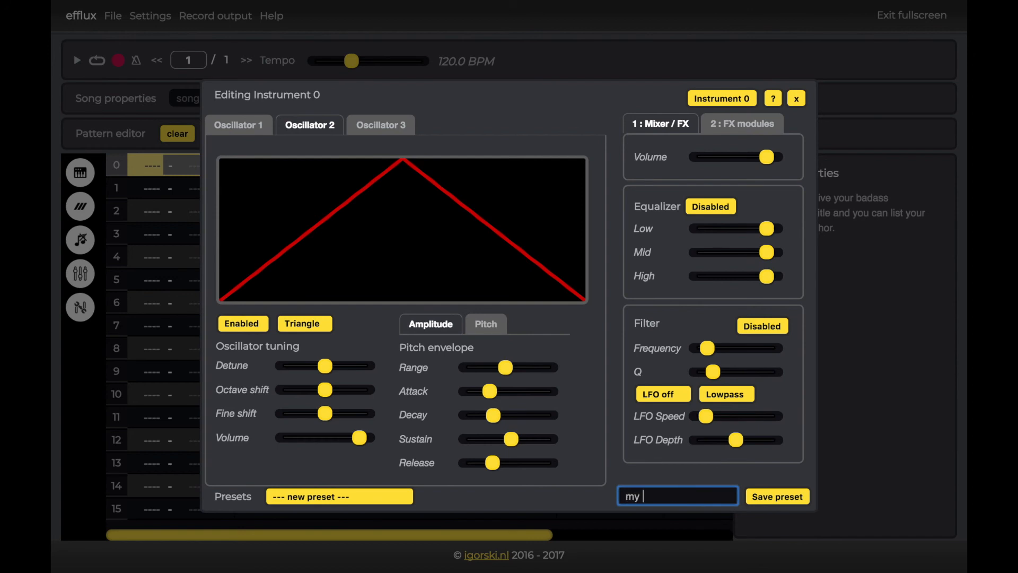
pyautogui.write('awesome instrument!')
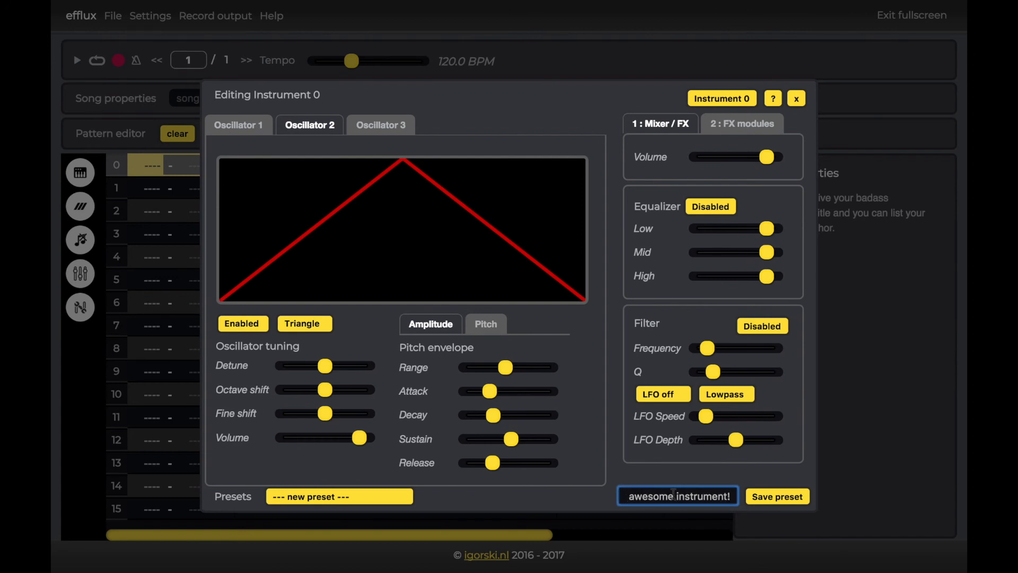
pyautogui.click(783, 497)
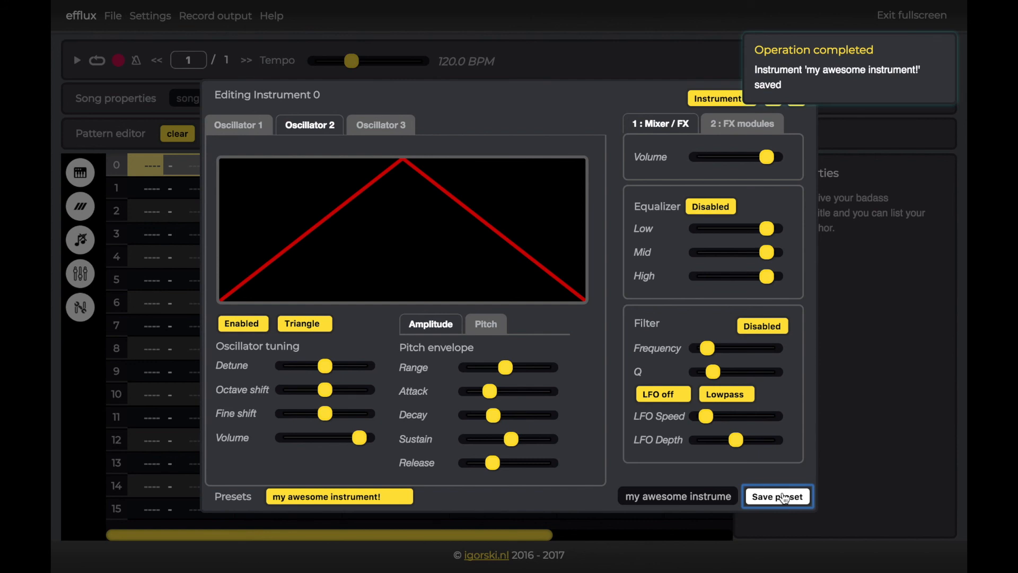
pyautogui.click(407, 499)
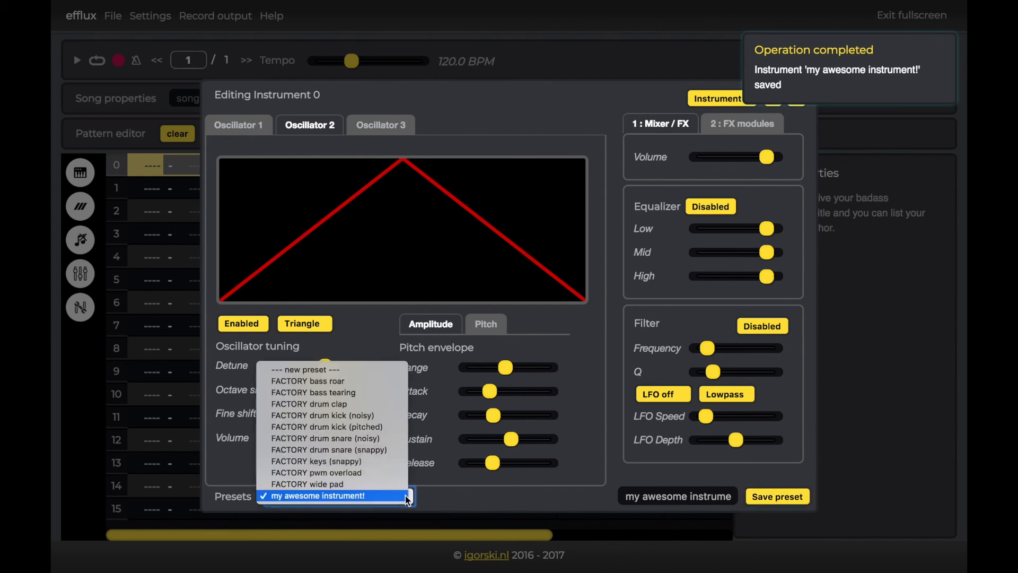